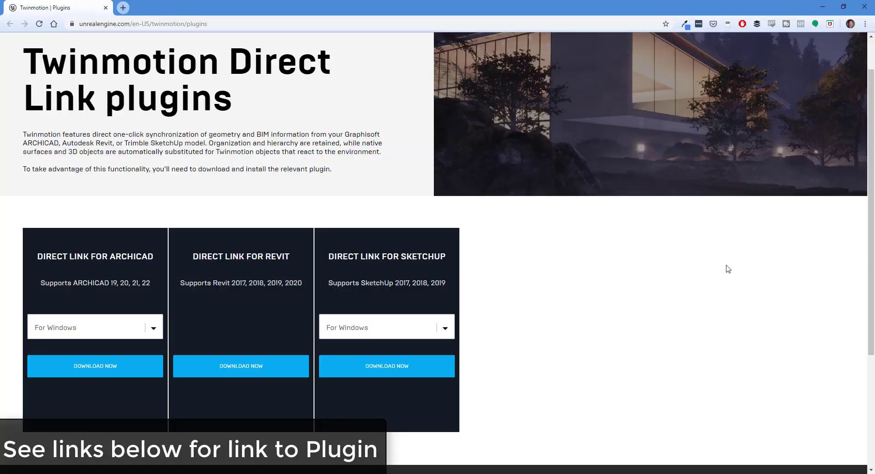
# Review the Twinmotion Direct Link plugin downloads and check the platform options offered for the SketchUp plugin.
pyautogui.scroll(1, 304, 119)
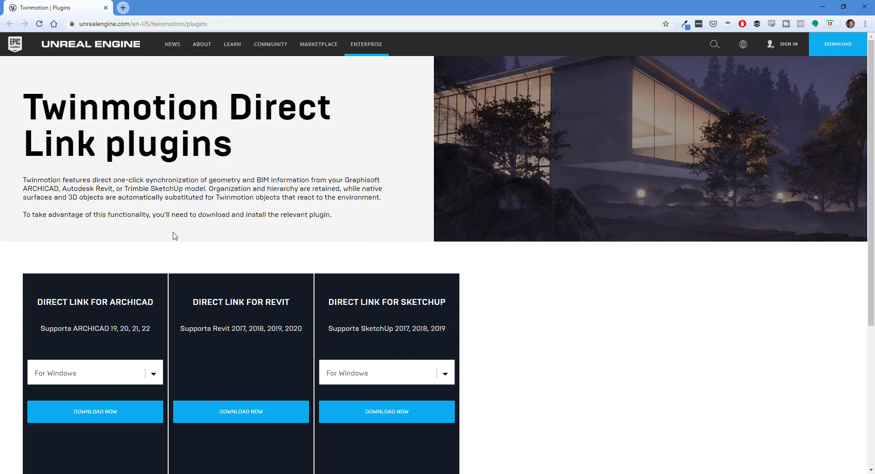
pyautogui.scroll(-2, 319, 298)
pyautogui.scroll(1, 433, 300)
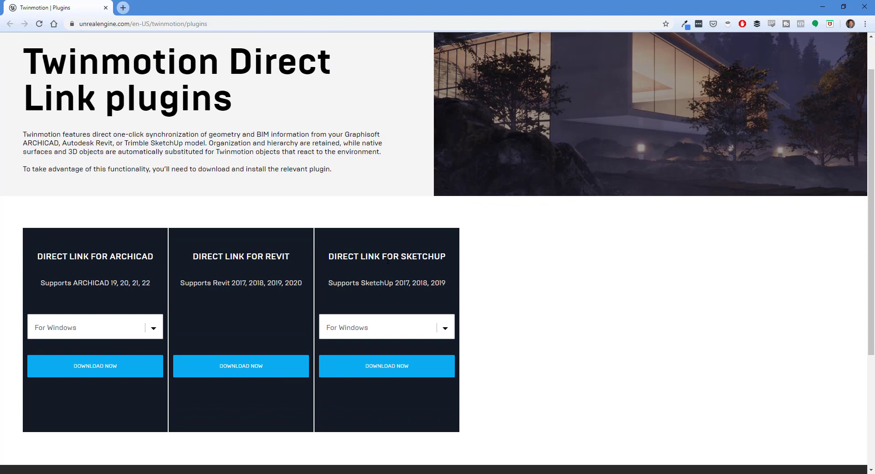
pyautogui.click(445, 328)
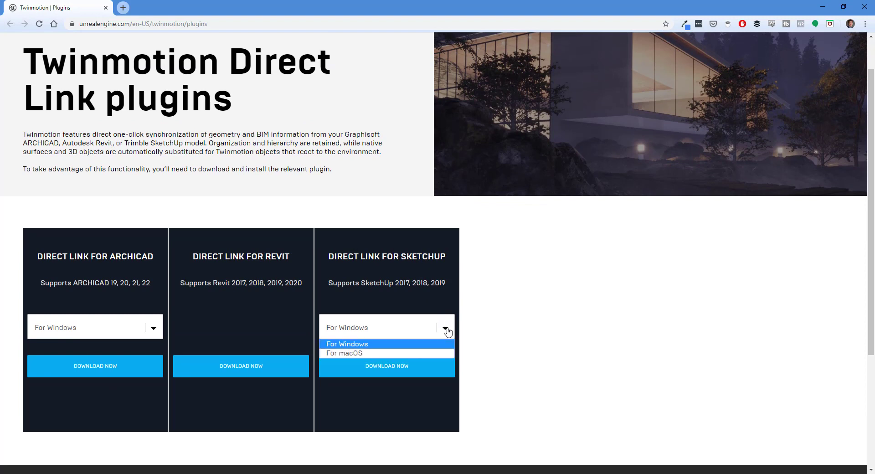
pyautogui.click(446, 329)
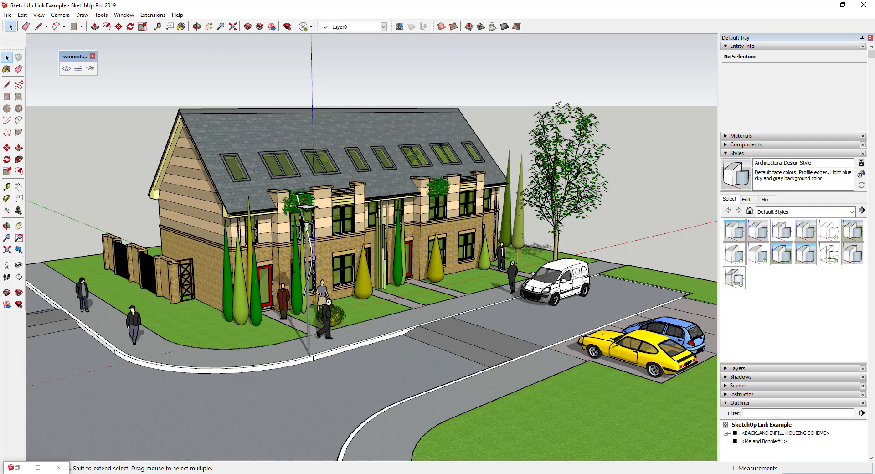
# In SketchUp, view the Backland Infill Housing Scheme page in the 3D Warehouse window and minimize it.
pyautogui.doubleClick(30, 471)
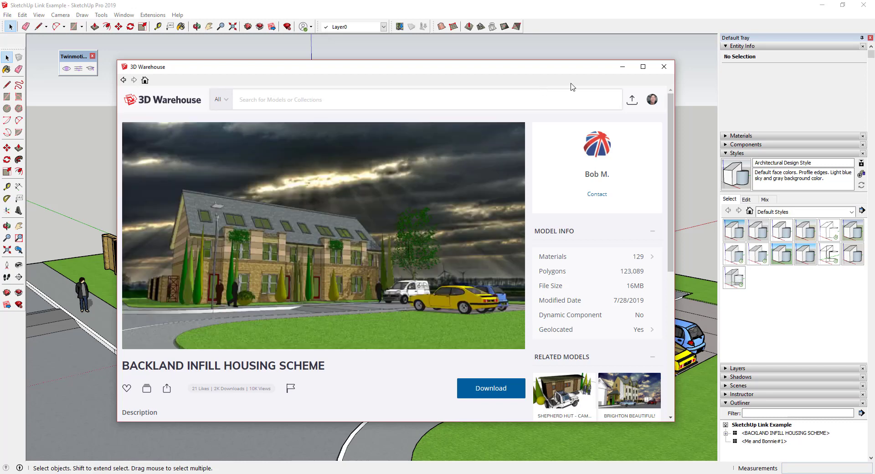
pyautogui.click(621, 68)
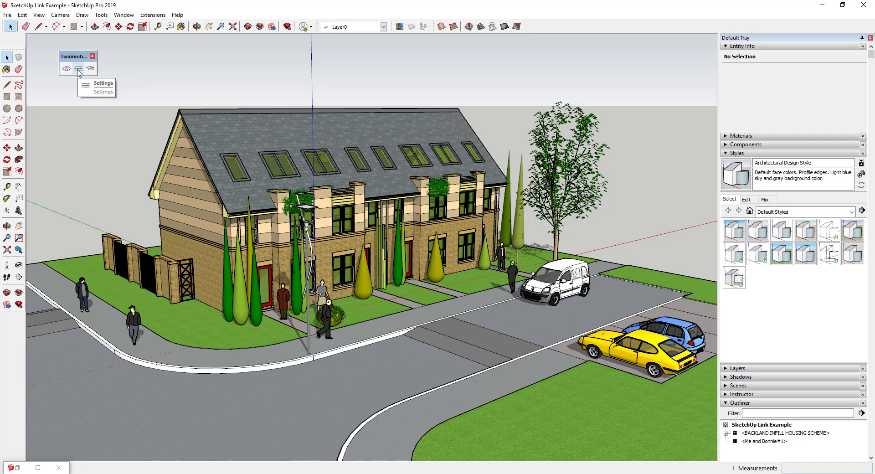
# Configure the Twinmotion synchronization settings with Collapse set to None and Optimize Model switched on, and save them as defaults.
pyautogui.click(78, 69)
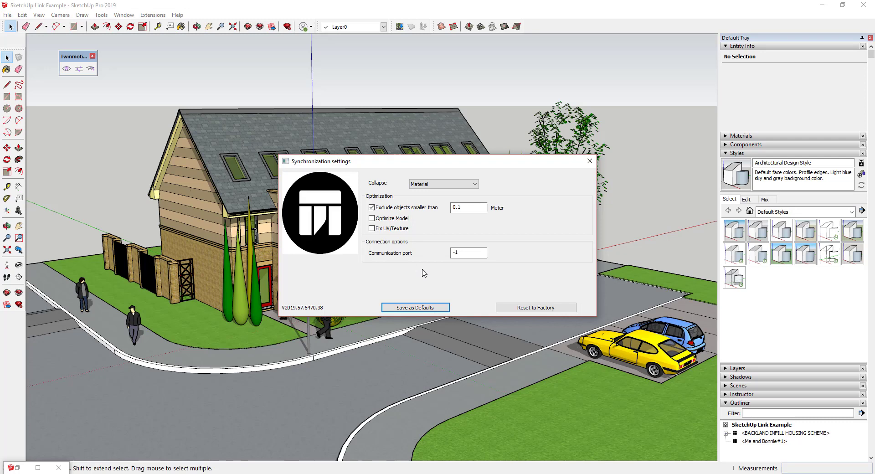
pyautogui.click(457, 187)
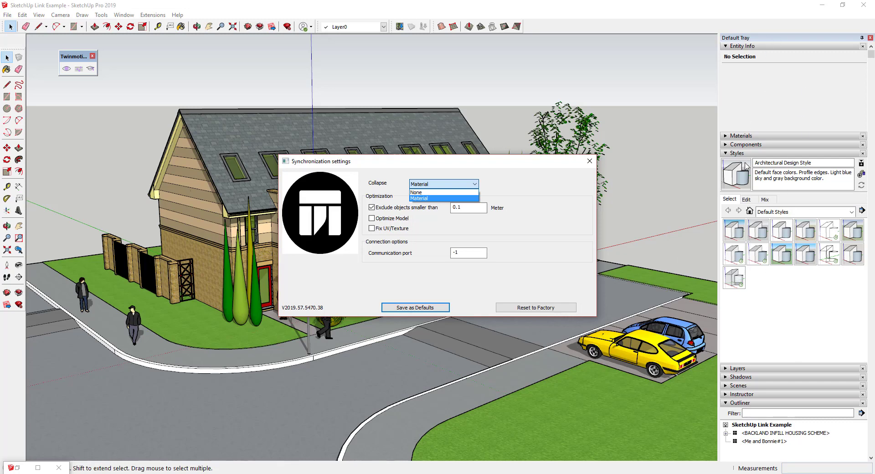
pyautogui.click(429, 193)
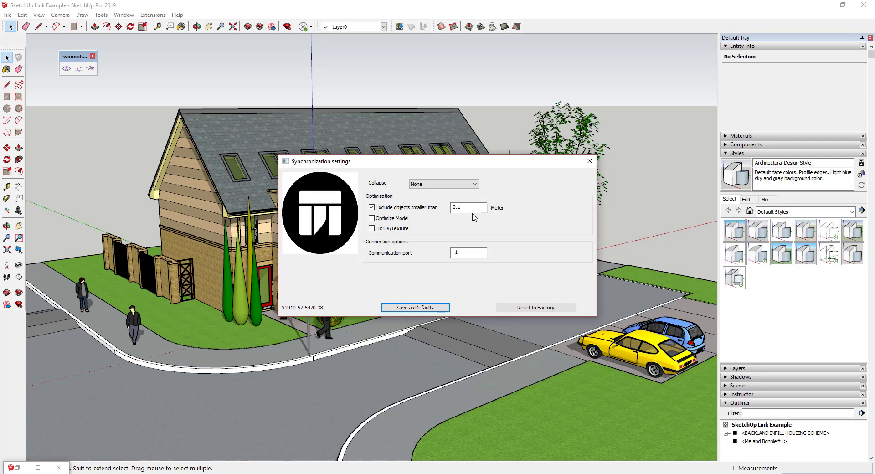
pyautogui.click(371, 218)
pyautogui.click(429, 310)
pyautogui.click(589, 161)
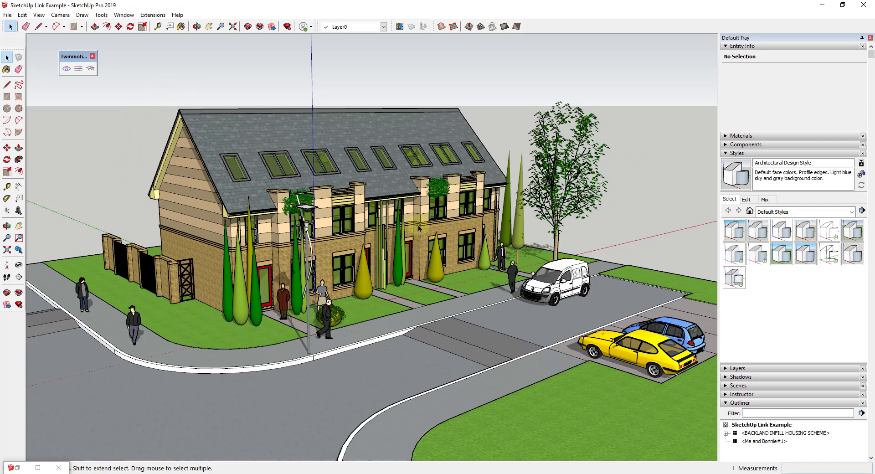
# Send the SketchUp model to Twinmotion through DirectLink as a new project and dismiss the welcome window.
pyautogui.click(66, 69)
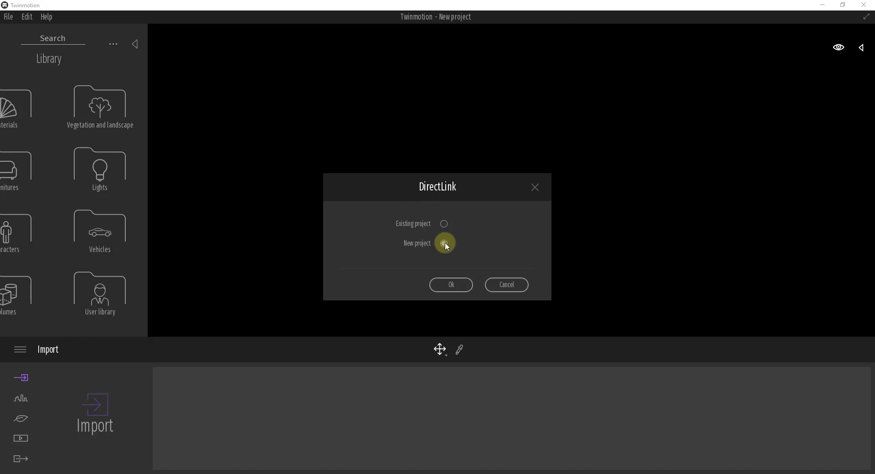
pyautogui.click(452, 285)
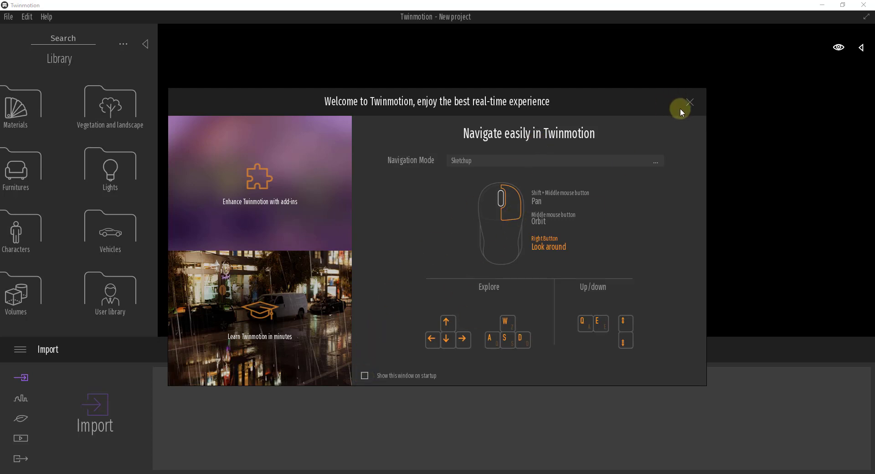
pyautogui.click(690, 102)
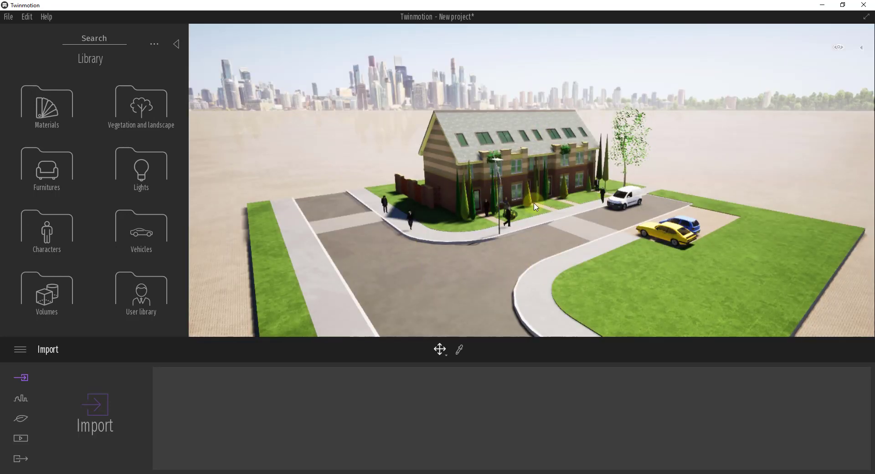
# Examine the synchronized housing model in Twinmotion from close up in front of the house.
pyautogui.moveTo(449, 5)
pyautogui.mouseDown()
pyautogui.moveTo(250, 109)
pyautogui.moveTo(0, 93)
pyautogui.mouseUp()
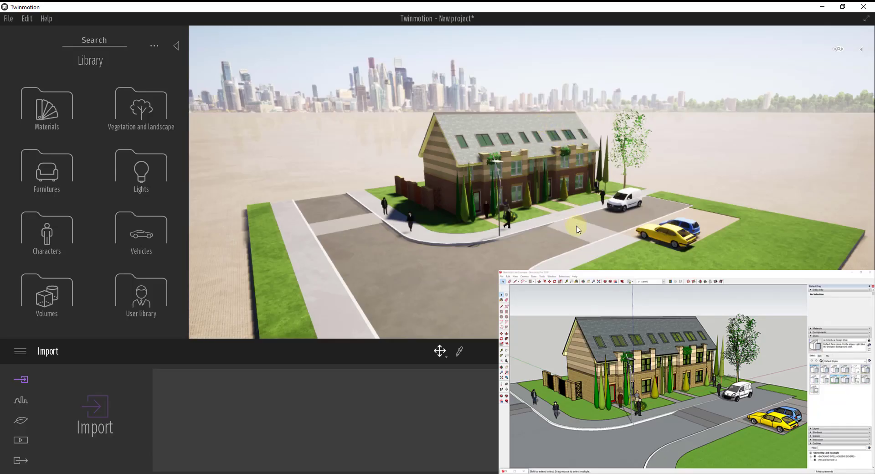
pyautogui.moveTo(562, 212)
pyautogui.mouseDown(button='right')
pyautogui.moveTo(553, 225)
pyautogui.moveTo(565, 211)
pyautogui.mouseUp(button='right')
pyautogui.press('w')
pyautogui.press('w')
pyautogui.press('w')
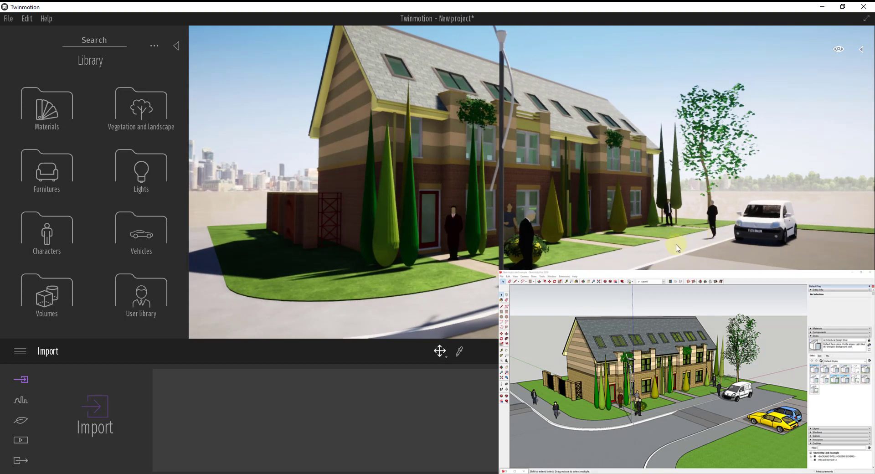
pyautogui.moveTo(630, 251); pyautogui.dragTo(633, 249)
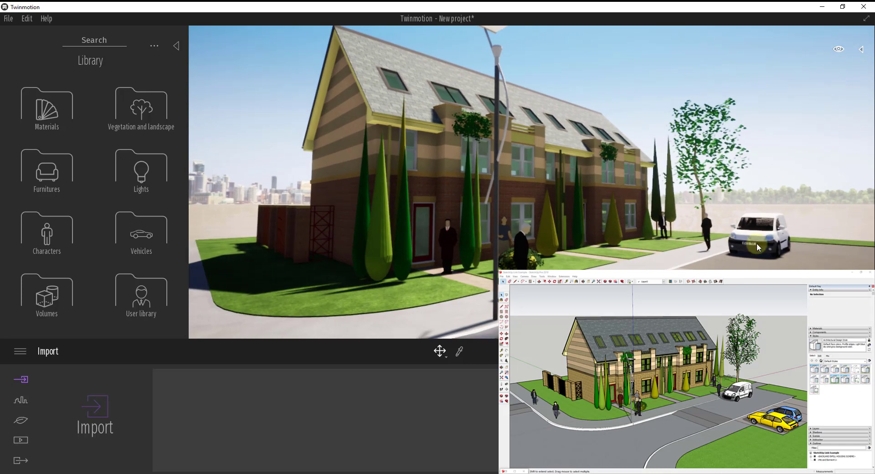
# Switch to SketchUp and open the Backland Infill Housing Scheme group for editing.
pyautogui.click(543, 351)
pyautogui.click(601, 406)
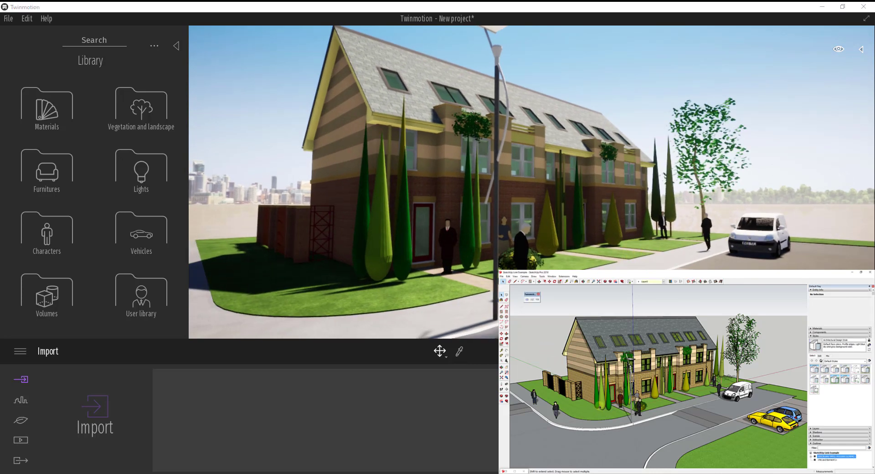
pyautogui.click(595, 396)
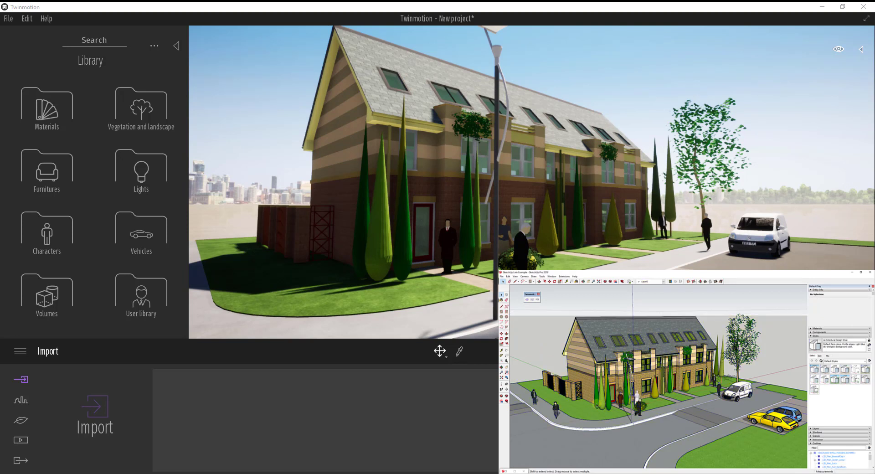
# Erase all the conical trees along the front and far end of the house and synchronize the model with Twinmotion.
pyautogui.keyDown('shift'); pyautogui.click(606, 394); pyautogui.keyUp('shift')
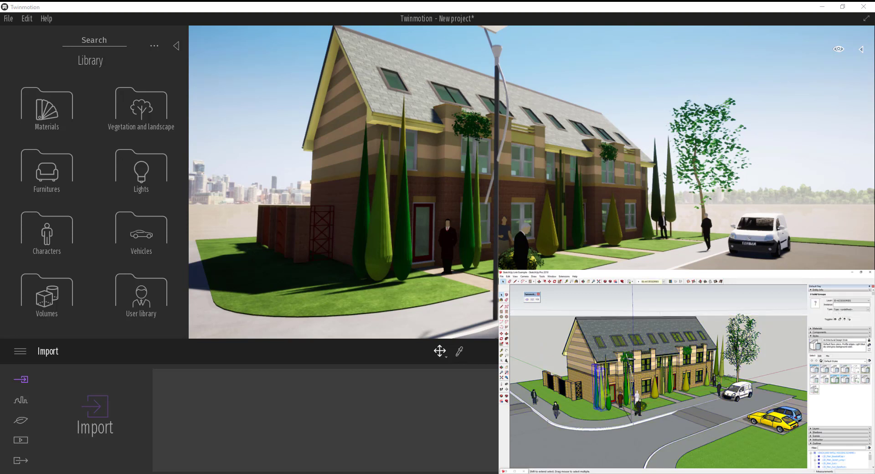
pyautogui.keyDown('shift'); pyautogui.click(604, 368); pyautogui.keyUp('shift')
pyautogui.keyDown('shift'); pyautogui.click(623, 389); pyautogui.keyUp('shift')
pyautogui.keyDown('shift'); pyautogui.click(628, 387); pyautogui.keyUp('shift')
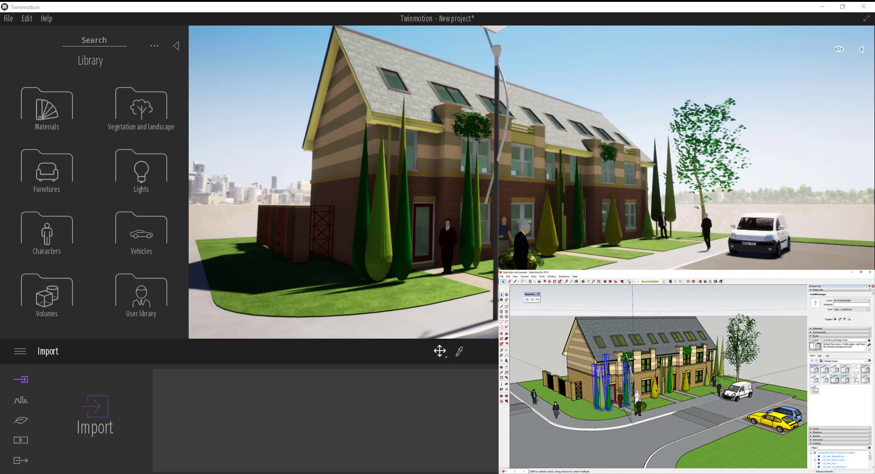
pyautogui.keyDown('shift'); pyautogui.click(655, 386); pyautogui.keyUp('shift')
pyautogui.keyDown('shift'); pyautogui.click(670, 382); pyautogui.keyUp('shift')
pyautogui.keyDown('shift'); pyautogui.click(686, 381); pyautogui.keyUp('shift')
pyautogui.keyDown('shift'); pyautogui.click(707, 380); pyautogui.keyUp('shift')
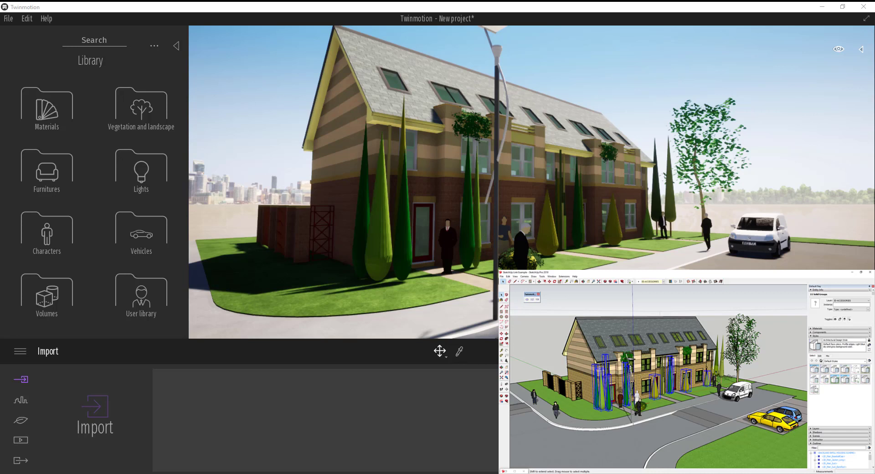
pyautogui.keyDown('shift'); pyautogui.click(716, 369); pyautogui.keyUp('shift')
pyautogui.keyDown('shift'); pyautogui.click(721, 369); pyautogui.keyUp('shift')
pyautogui.rightClick(720, 370)
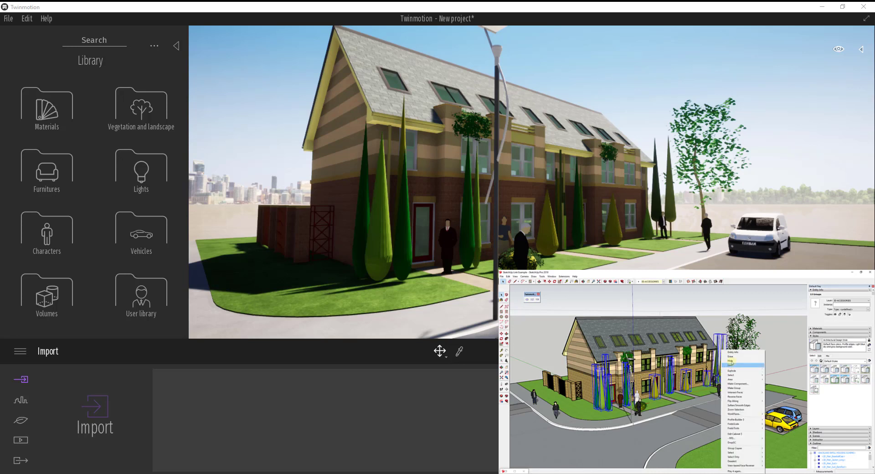
pyautogui.click(732, 356)
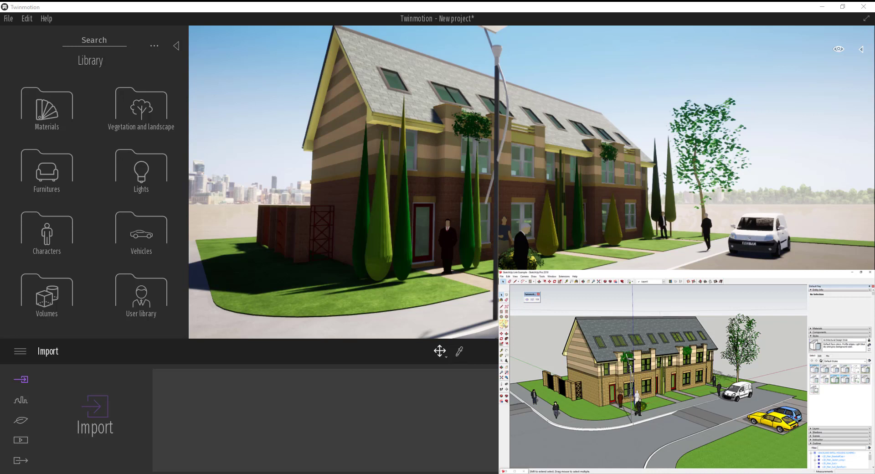
pyautogui.click(527, 300)
pyautogui.click(526, 300)
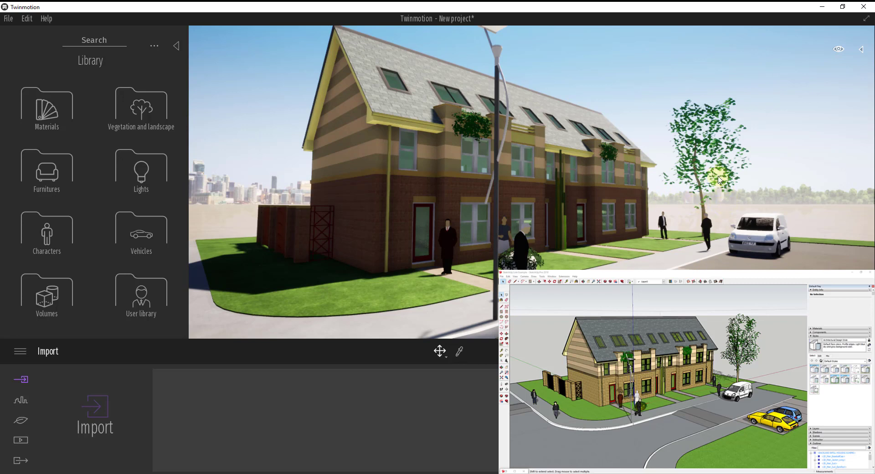
# Delete the large leafy tree behind the white van from the SketchUp model.
pyautogui.click(740, 343)
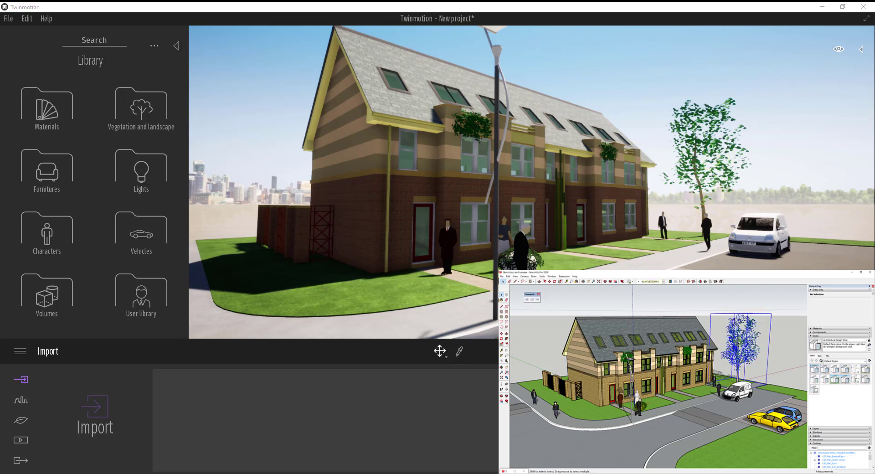
pyautogui.rightClick(738, 343)
pyautogui.click(746, 318)
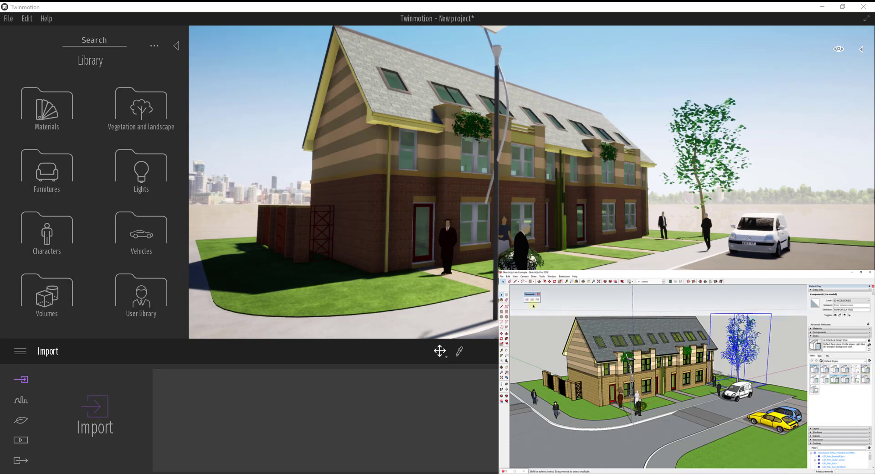
pyautogui.press('Delete')
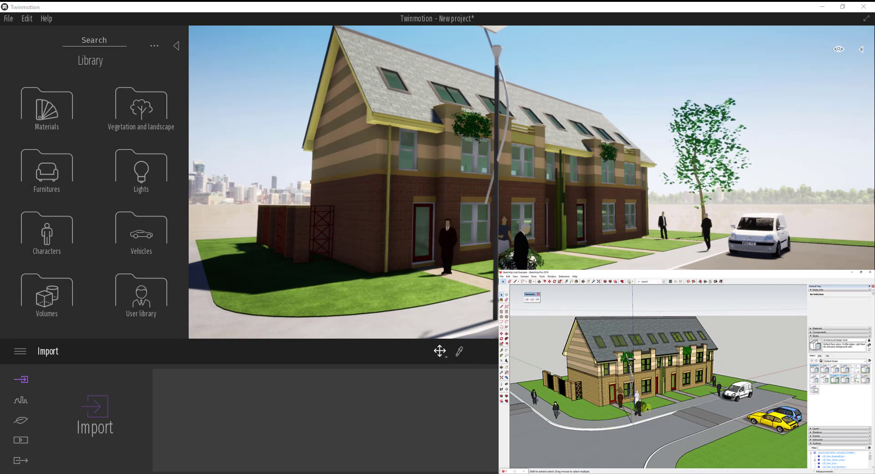
# Select the lintels above all the ground-floor doors and windows along the front of the house in SketchUp.
pyautogui.scroll(3, 645, 404)
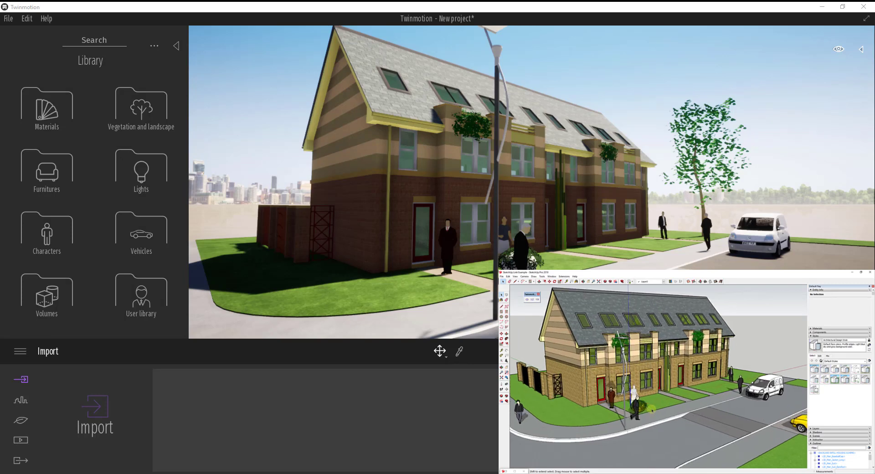
pyautogui.scroll(2, 582, 366)
pyautogui.scroll(2, 583, 364)
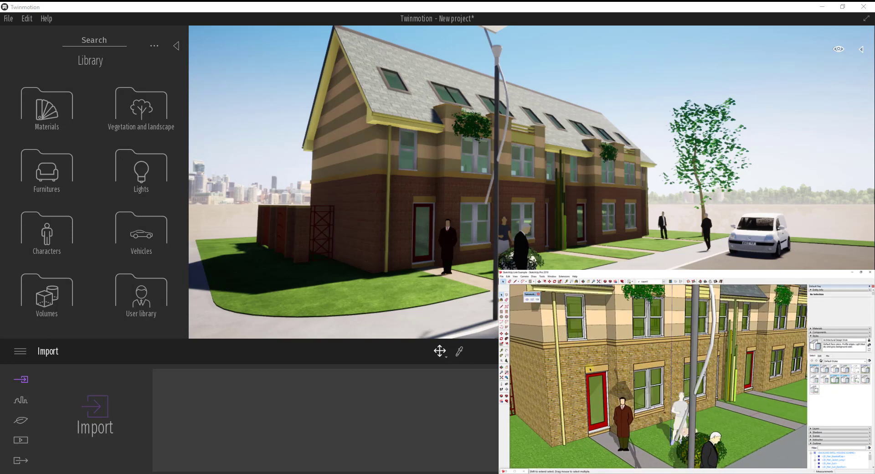
pyautogui.click(592, 368)
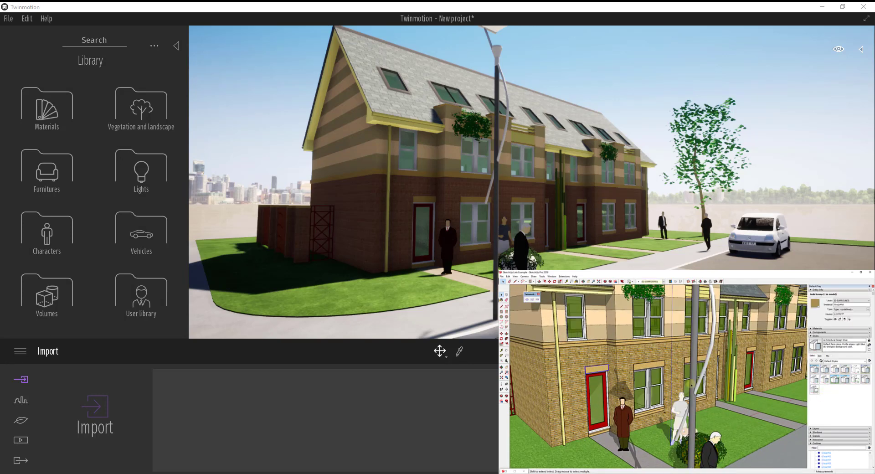
pyautogui.keyDown('shift'); pyautogui.click(643, 367); pyautogui.keyUp('shift')
pyautogui.keyDown('shift'); pyautogui.click(686, 360); pyautogui.keyUp('shift')
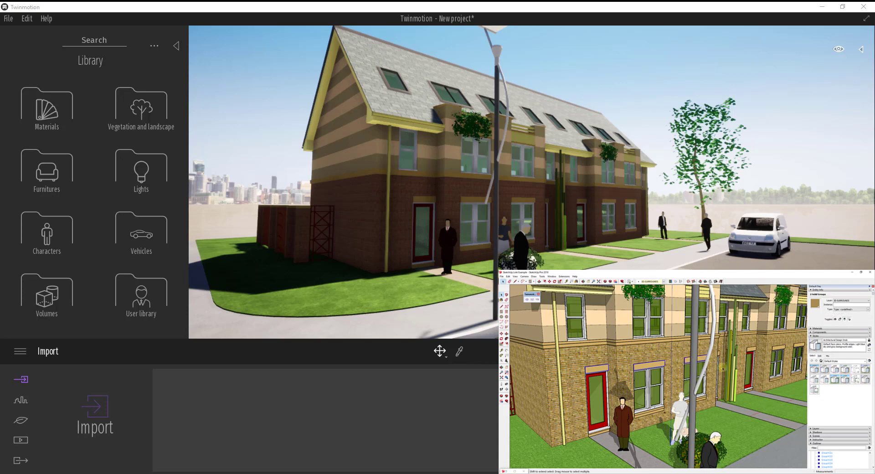
pyautogui.moveTo(725, 368)
pyautogui.mouseDown(button='middle')
pyautogui.moveTo(704, 373)
pyautogui.moveTo(714, 361)
pyautogui.mouseUp(button='middle')
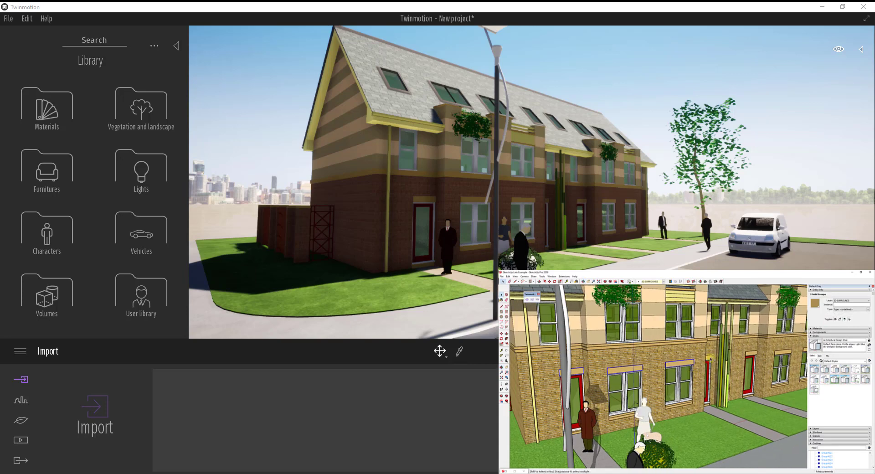
pyautogui.keyDown('shift'); pyautogui.click(748, 354); pyautogui.keyUp('shift')
pyautogui.keyDown('shift'); pyautogui.click(783, 350); pyautogui.keyUp('shift')
pyautogui.moveTo(742, 379)
pyautogui.keyDown('shift'); pyautogui.mouseDown(button='middle')
pyautogui.moveTo(724, 373)
pyautogui.moveTo(731, 379)
pyautogui.mouseUp(button='middle'); pyautogui.keyUp('shift')
pyautogui.keyDown('shift'); pyautogui.click(727, 371); pyautogui.keyUp('shift')
pyautogui.keyDown('shift'); pyautogui.click(786, 366); pyautogui.keyUp('shift')
pyautogui.scroll(-3, 815, 414)
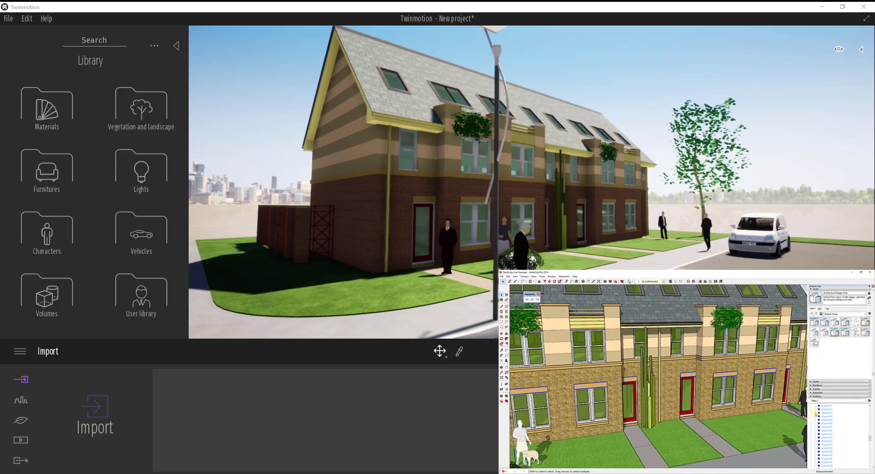
# Show the Colors material collection and paint the selected lintels light orange.
pyautogui.click(810, 397)
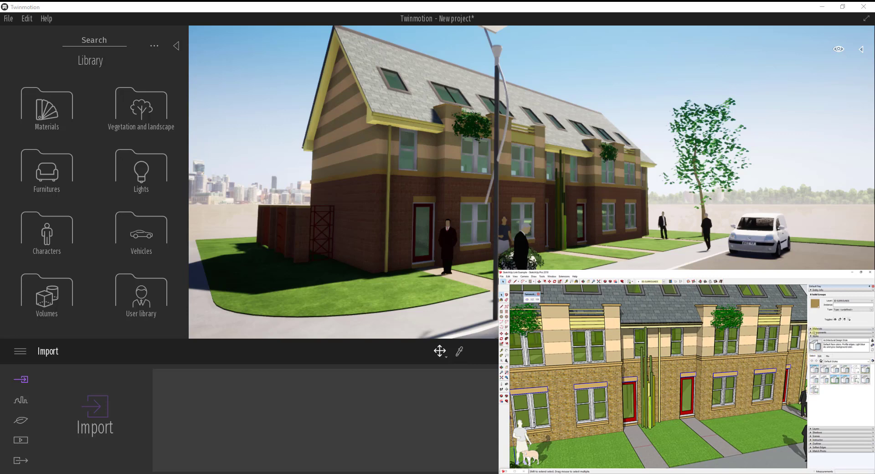
pyautogui.click(811, 328)
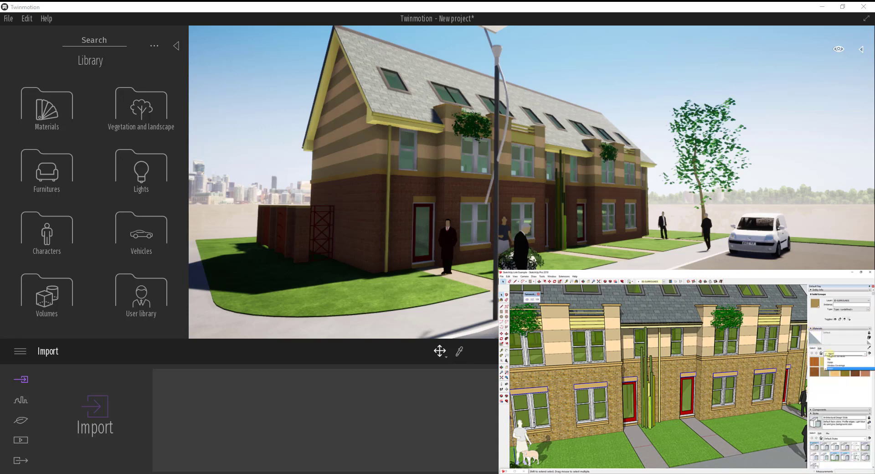
pyautogui.click(840, 353)
pyautogui.click(833, 380)
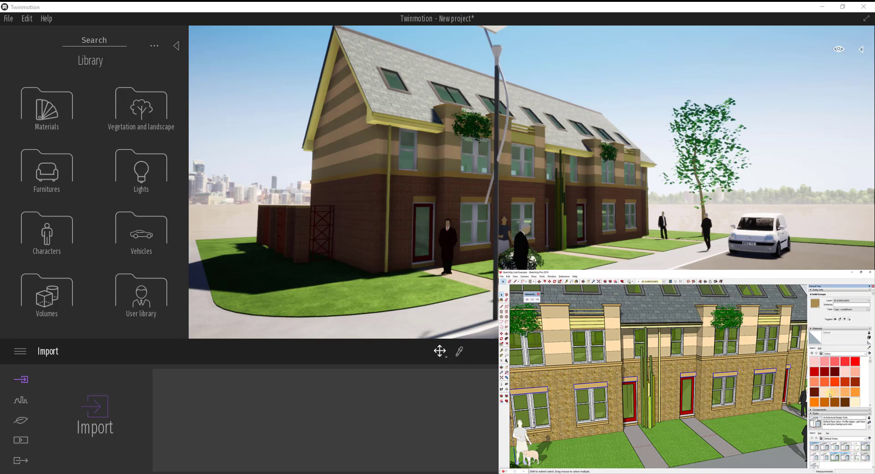
pyautogui.click(833, 392)
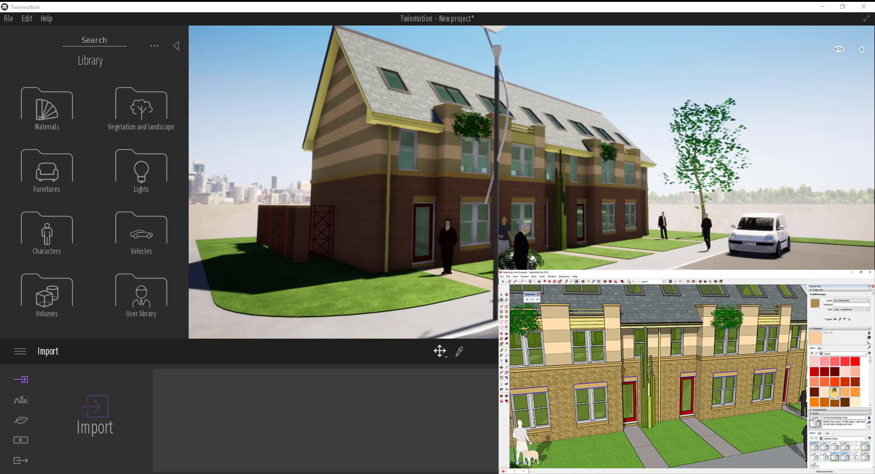
pyautogui.click(727, 371)
# Repaint the selected ground-floor lintels with a bright purple from the Colors collection.
pyautogui.scroll(-3, 831, 385)
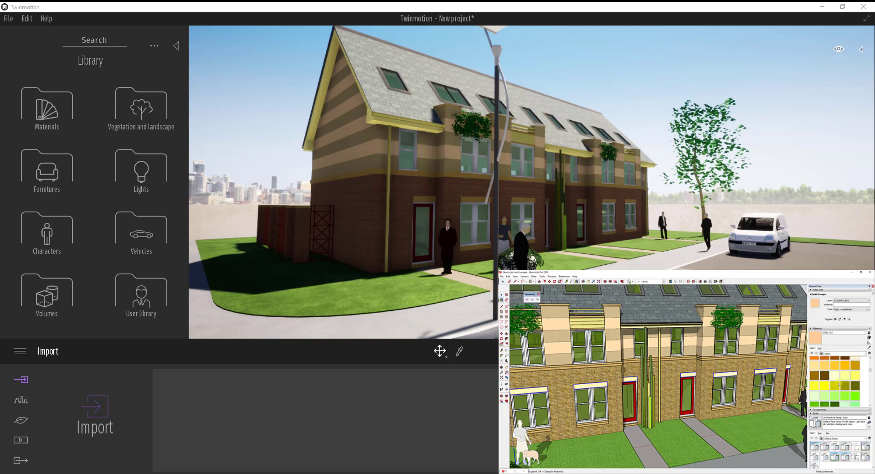
pyautogui.scroll(-3, 831, 388)
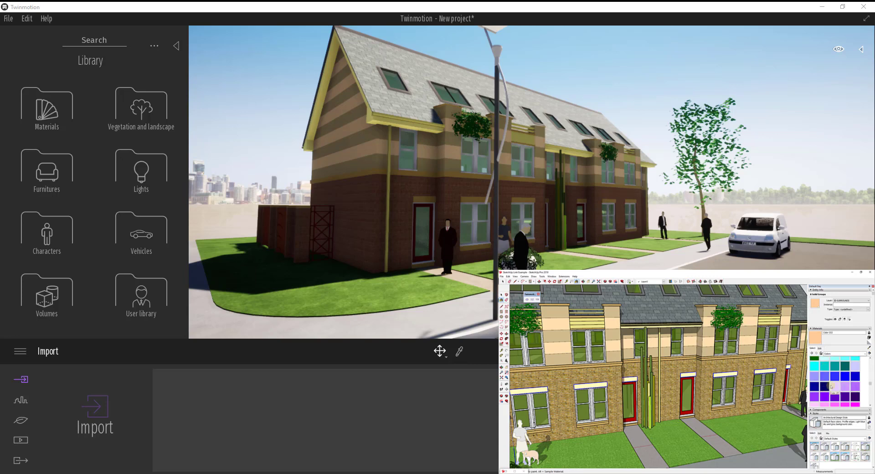
pyautogui.click(825, 396)
pyautogui.click(728, 373)
pyautogui.scroll(-4, 686, 380)
pyautogui.moveTo(685, 380); pyautogui.dragTo(755, 367, button='middle')
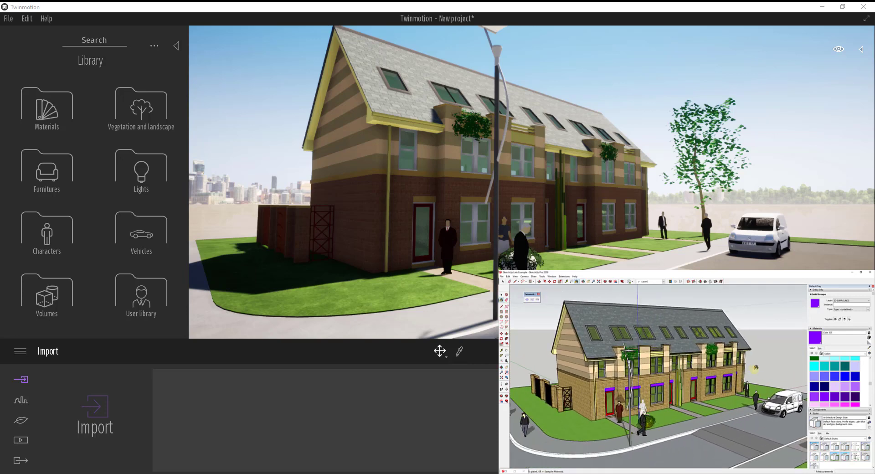
# Synchronize the edited SketchUp model with Twinmotion, clear the selection and view the updated house front in Twinmotion.
pyautogui.press('space')
pyautogui.click(527, 300)
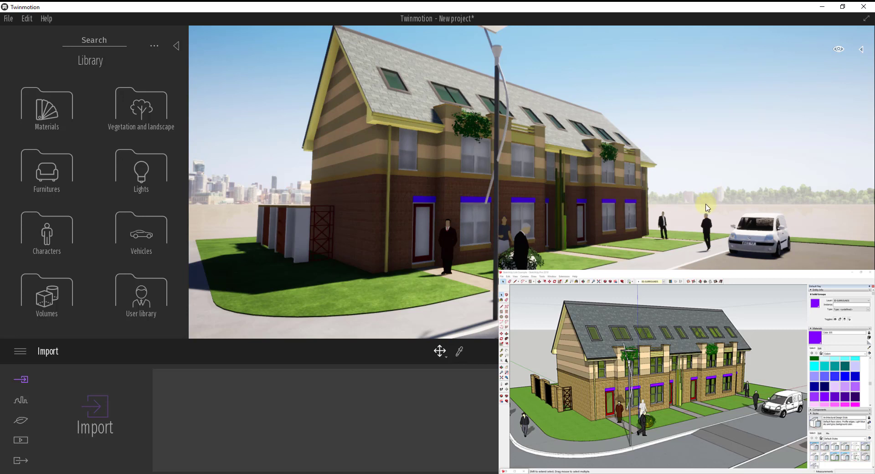
pyautogui.click(770, 344)
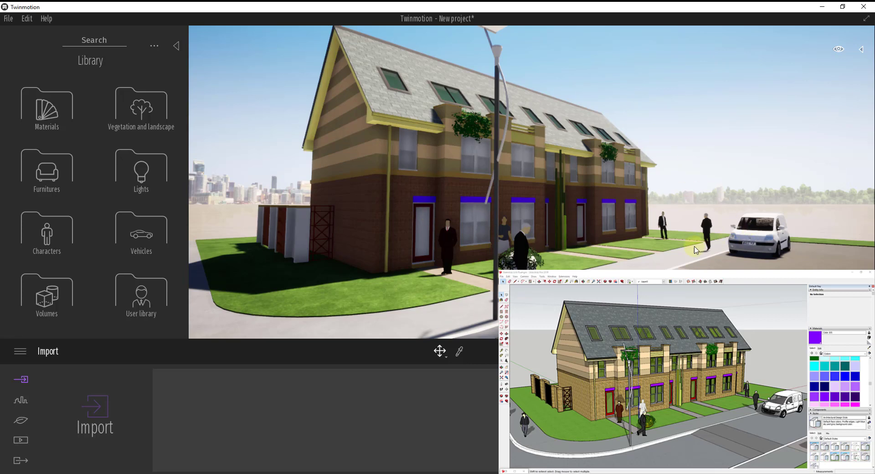
pyautogui.moveTo(693, 246)
pyautogui.mouseDown(button='right')
pyautogui.moveTo(675, 265)
pyautogui.moveTo(689, 250)
pyautogui.moveTo(675, 265)
pyautogui.moveTo(687, 248)
pyautogui.moveTo(677, 252)
pyautogui.mouseUp(button='right')
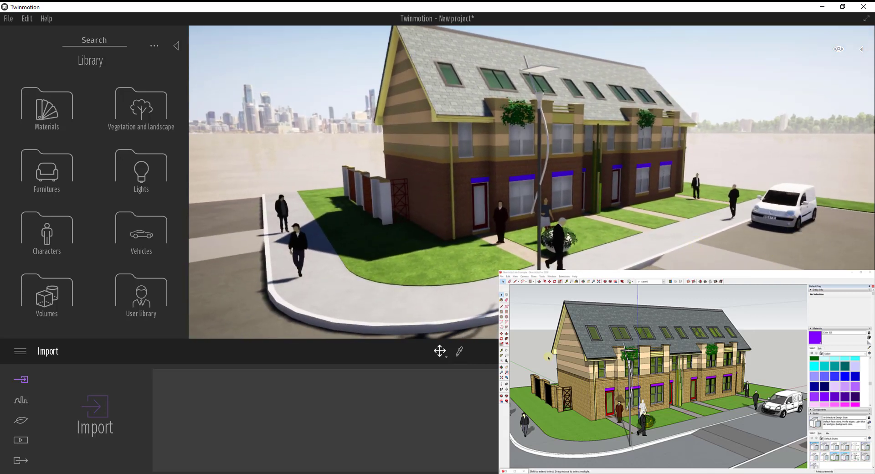
# Undo the purple paint on the lintels in SketchUp and synchronize the model with Twinmotion again.
pyautogui.click(772, 364)
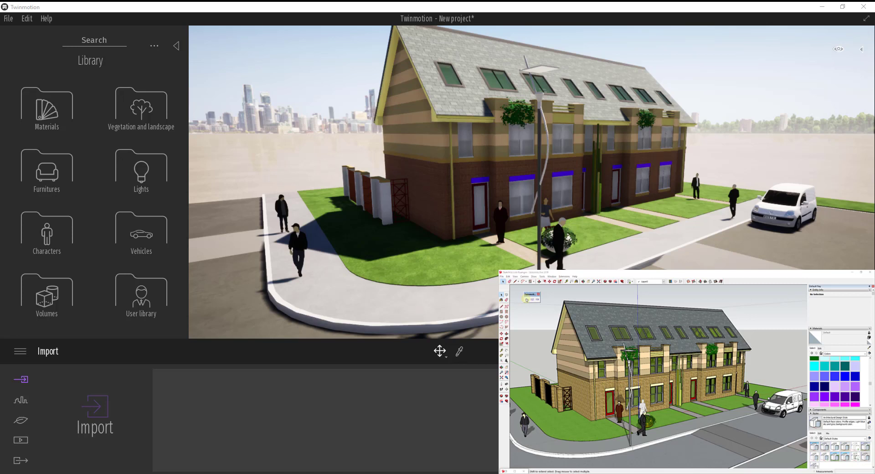
pyautogui.click(768, 82)
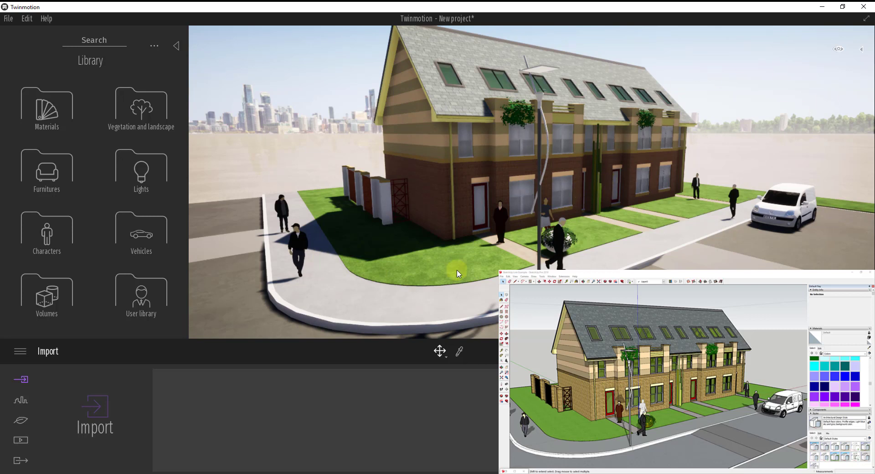
# Remove the figures of people around the house from the SketchUp model and synchronize the change with Twinmotion.
pyautogui.click(606, 293)
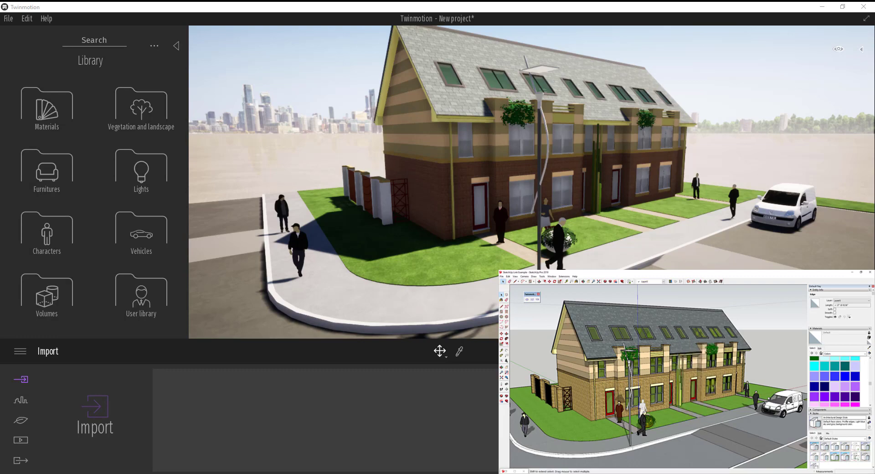
pyautogui.moveTo(544, 245); pyautogui.dragTo(545, 244, button='right')
pyautogui.press('w')
pyautogui.moveTo(545, 244); pyautogui.dragTo(547, 243)
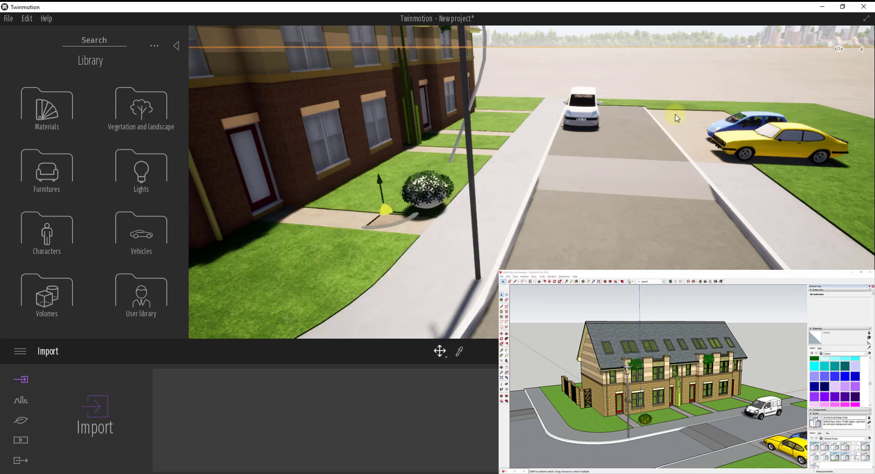
# Place the Adil character from Twinmotion's Humans library on the footpath outside the house's corner front door.
pyautogui.moveTo(603, 214); pyautogui.dragTo(588, 207, button='right')
pyautogui.scroll(-3, 588, 208)
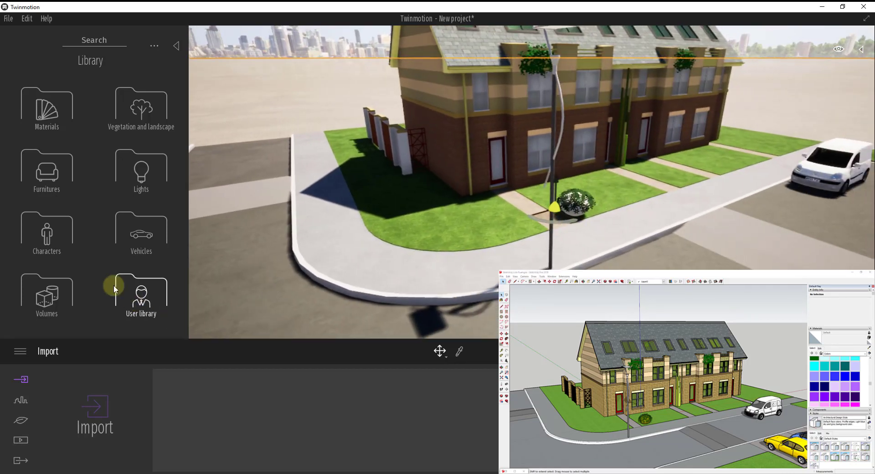
pyautogui.click(40, 232)
pyautogui.click(52, 121)
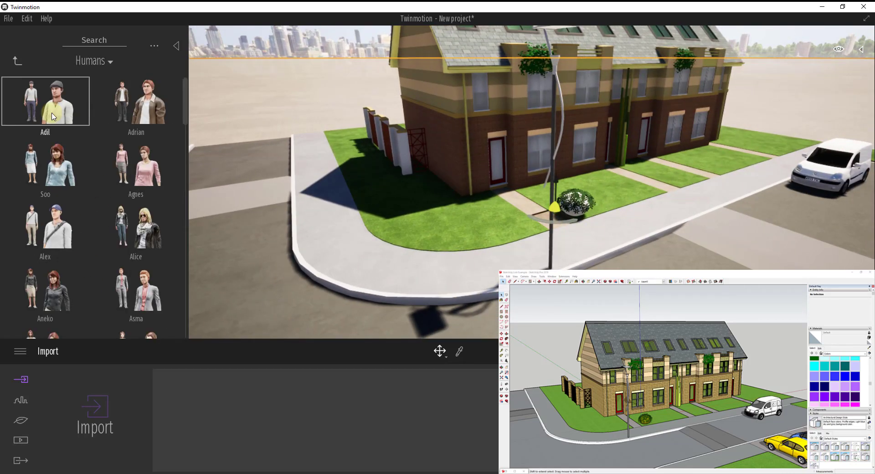
pyautogui.moveTo(53, 115)
pyautogui.mouseDown()
pyautogui.moveTo(314, 182)
pyautogui.moveTo(523, 210)
pyautogui.moveTo(438, 202)
pyautogui.mouseUp()
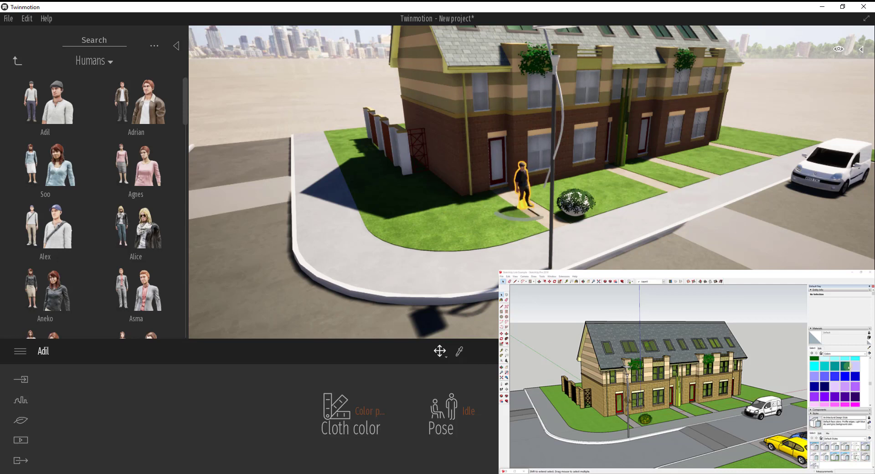
# Save the Twinmotion project in the Documents folder as Twinmotion SketchUp Link Example.
pyautogui.moveTo(692, 186)
pyautogui.mouseDown(button='right')
pyautogui.moveTo(691, 196)
pyautogui.moveTo(714, 150)
pyautogui.mouseUp(button='right')
pyautogui.moveTo(690, 186); pyautogui.dragTo(683, 190)
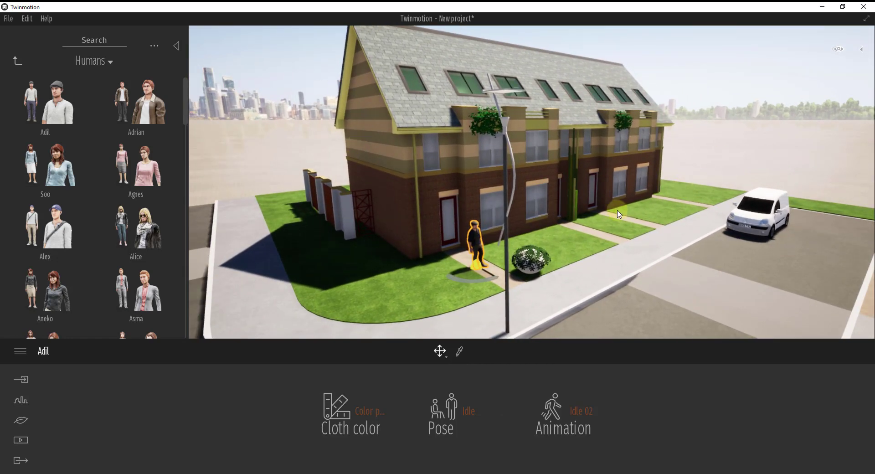
pyautogui.scroll(-3, 609, 210)
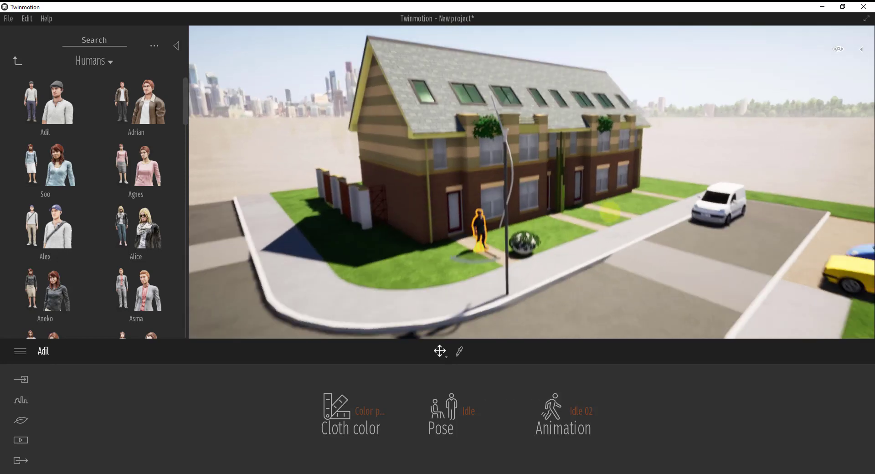
pyautogui.moveTo(610, 211); pyautogui.dragTo(584, 211, button='right')
pyautogui.click(8, 18)
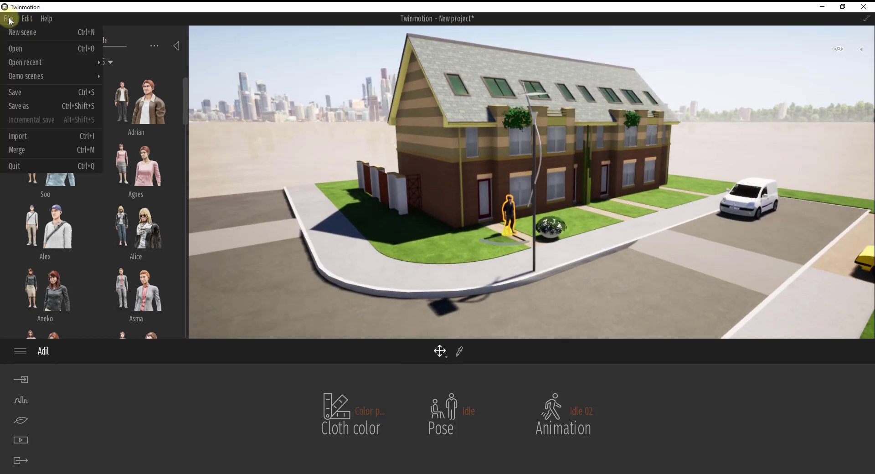
pyautogui.click(20, 106)
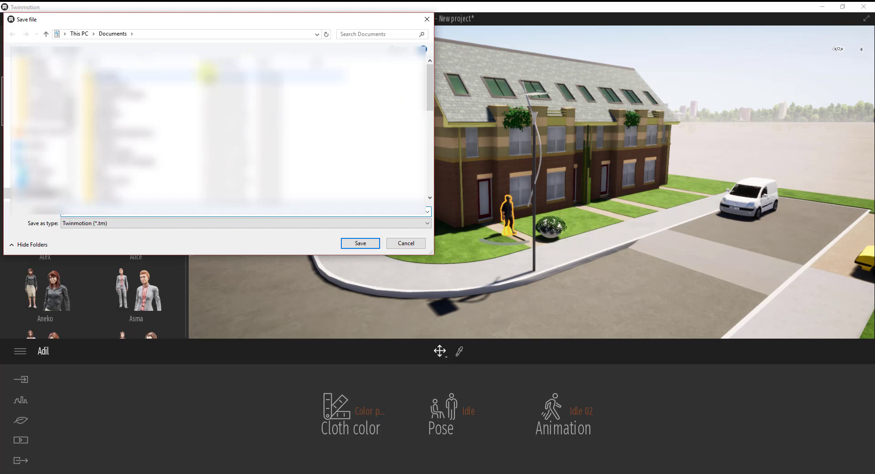
pyautogui.press('Return')
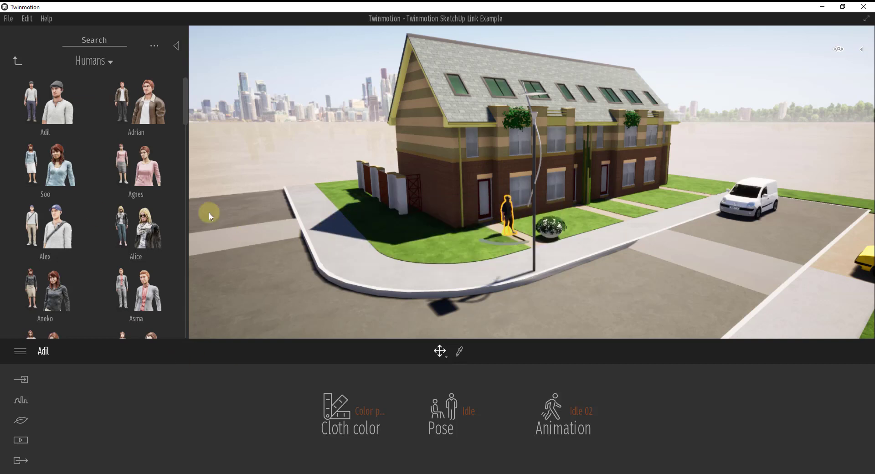
# Draw a character path along the pavement, from beside the garden wall around the corner and past the house fronts.
pyautogui.click(21, 399)
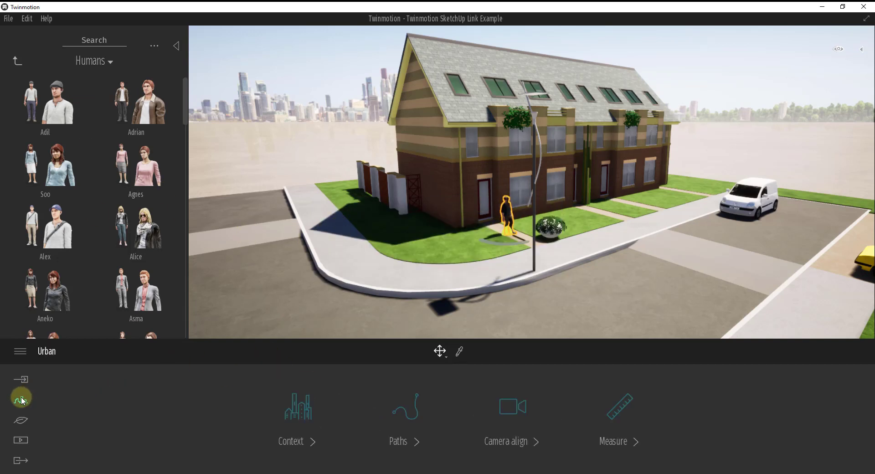
pyautogui.click(410, 410)
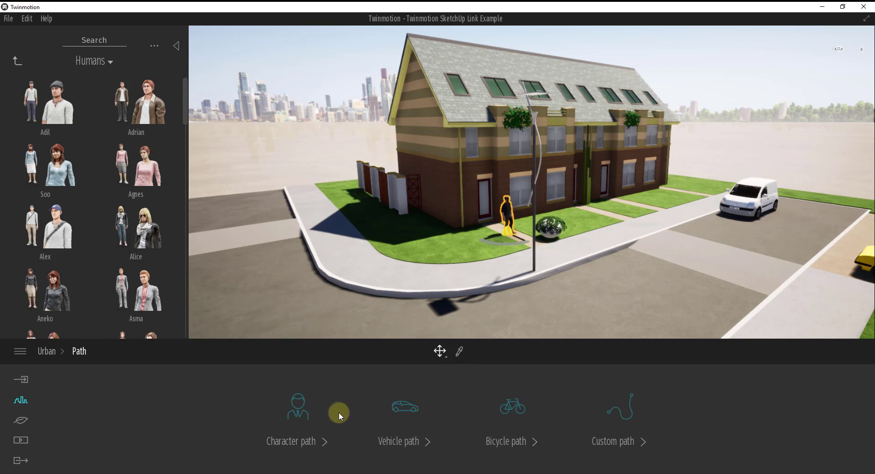
pyautogui.click(297, 407)
pyautogui.click(486, 351)
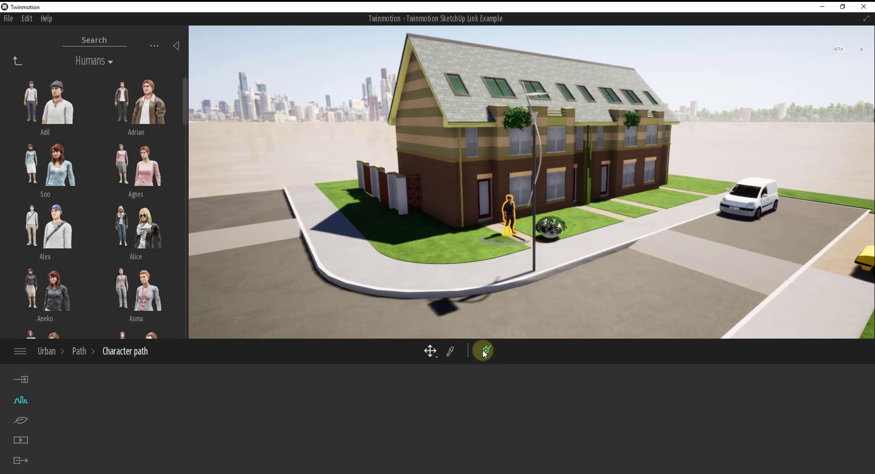
pyautogui.click(319, 213)
pyautogui.click(345, 259)
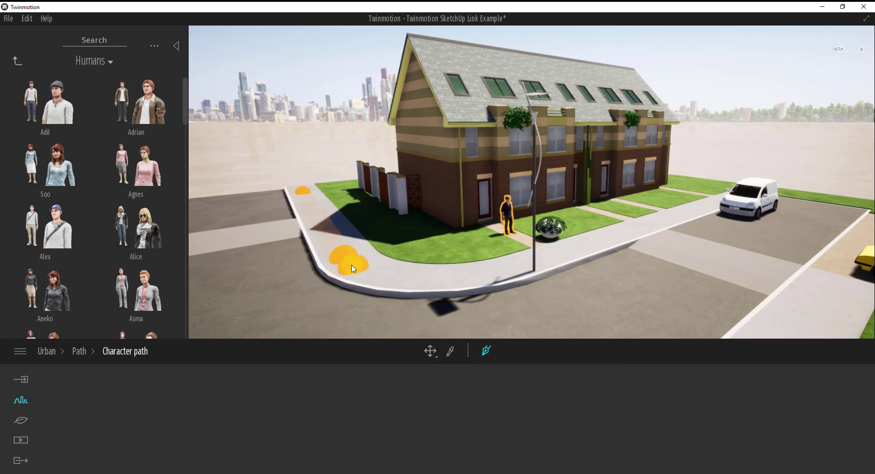
pyautogui.click(388, 281)
pyautogui.click(449, 281)
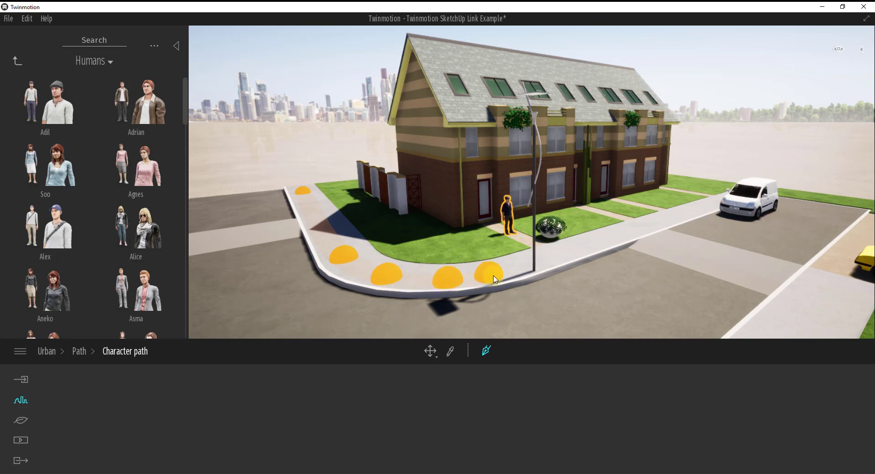
pyautogui.click(513, 269)
pyautogui.keyDown('shift'); pyautogui.moveTo(693, 218); pyautogui.dragTo(691, 219, button='middle'); pyautogui.keyUp('shift')
pyautogui.click(693, 209)
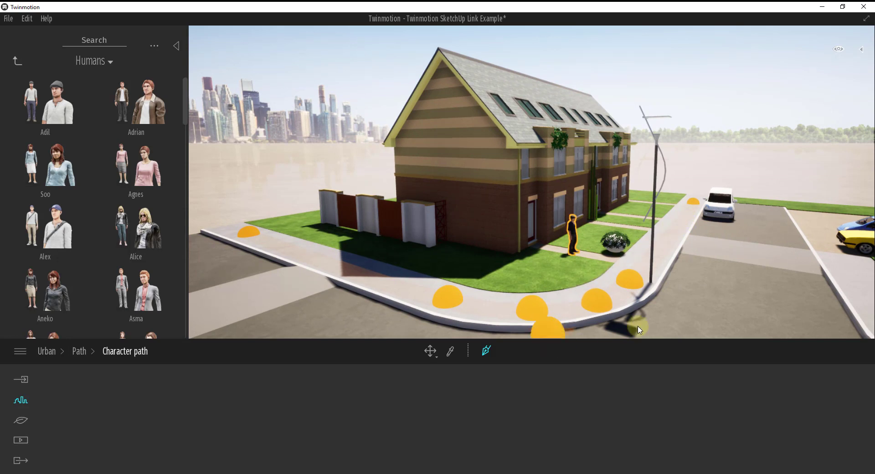
pyautogui.rightClick(713, 254)
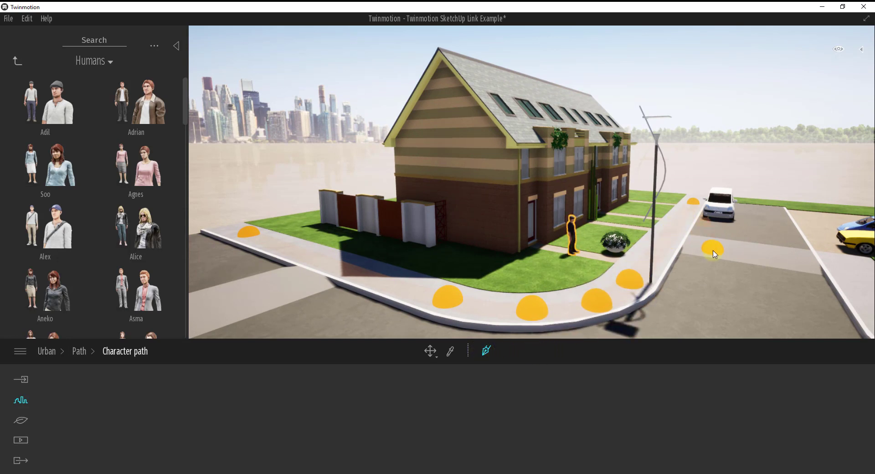
# Set the character path's density to 5% and view the walking people from around the street corner.
pyautogui.keyDown('shift'); pyautogui.moveTo(733, 288); pyautogui.dragTo(732, 288, button='middle'); pyautogui.keyUp('shift')
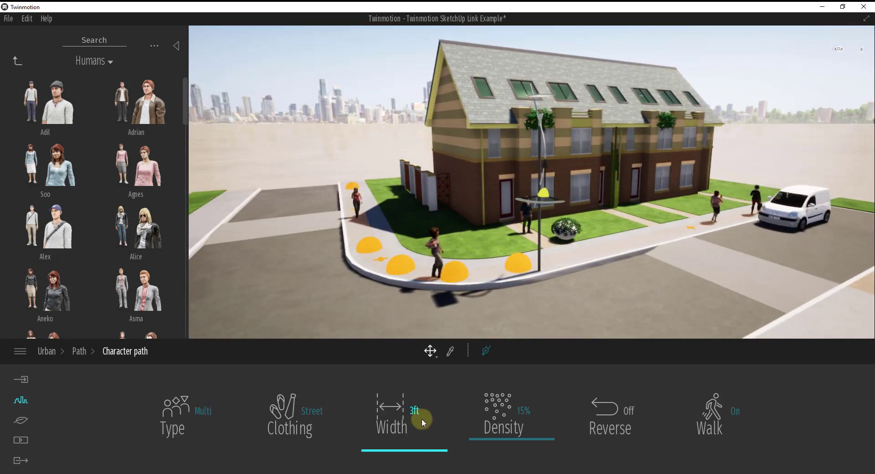
pyautogui.moveTo(533, 410); pyautogui.dragTo(503, 412)
pyautogui.write('5')
pyautogui.press('Return')
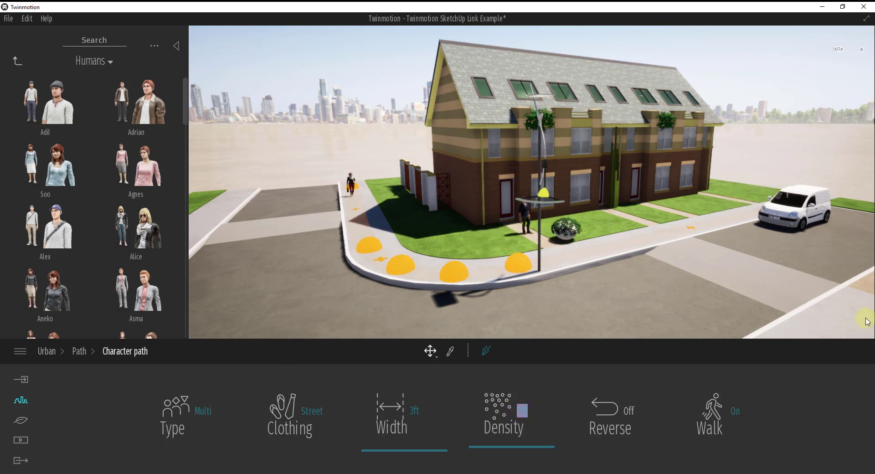
pyautogui.keyDown('shift'); pyautogui.moveTo(661, 300); pyautogui.dragTo(662, 298, button='middle'); pyautogui.keyUp('shift')
pyautogui.moveTo(661, 299); pyautogui.dragTo(650, 290, button='right')
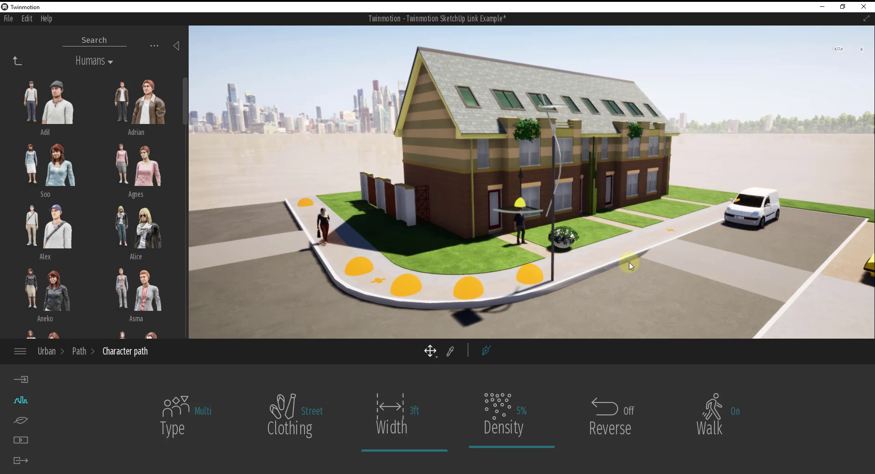
pyautogui.moveTo(703, 198); pyautogui.dragTo(702, 197, button='right')
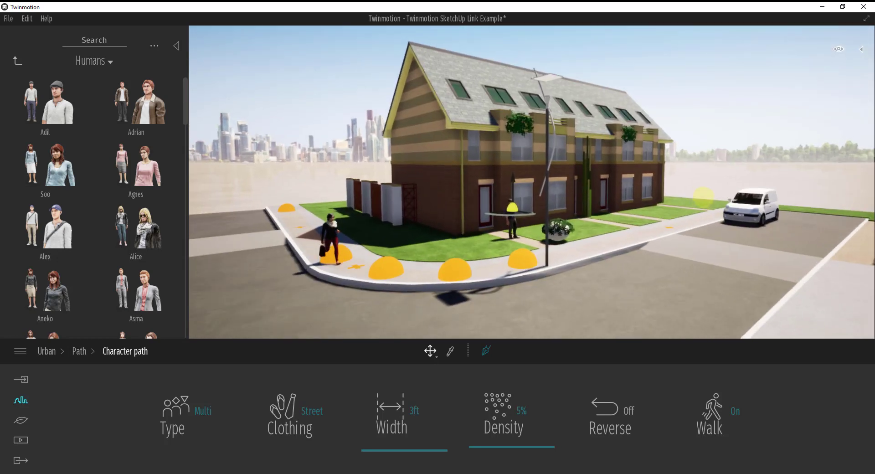